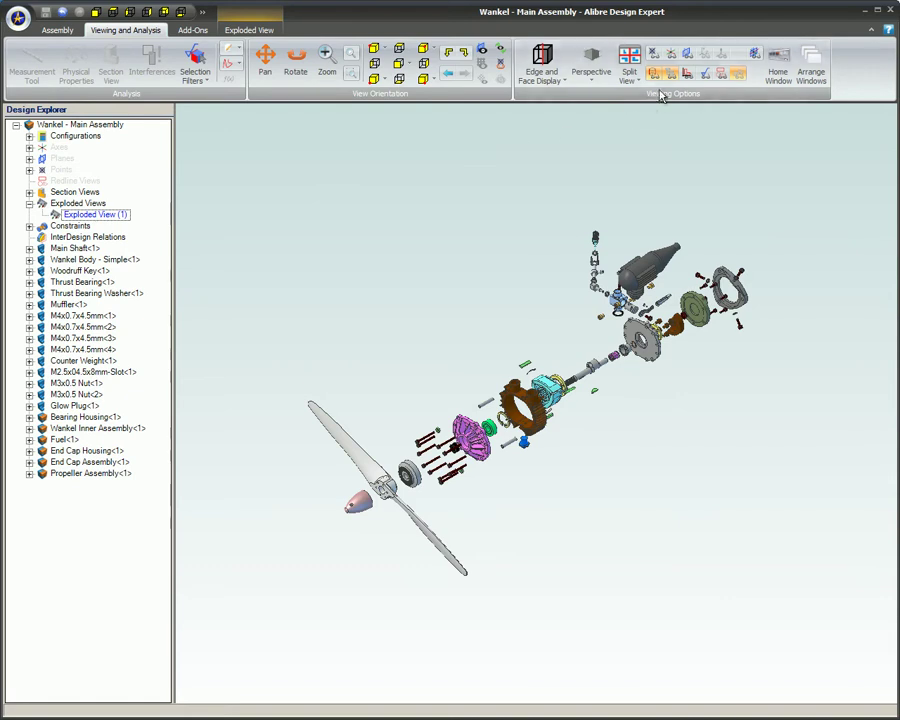
- Hide Design Explorer, apply the Very Light Background Scheme, and recentre the enlarged exploded engine
{"action": "left_click", "coordinate": [653, 53]}
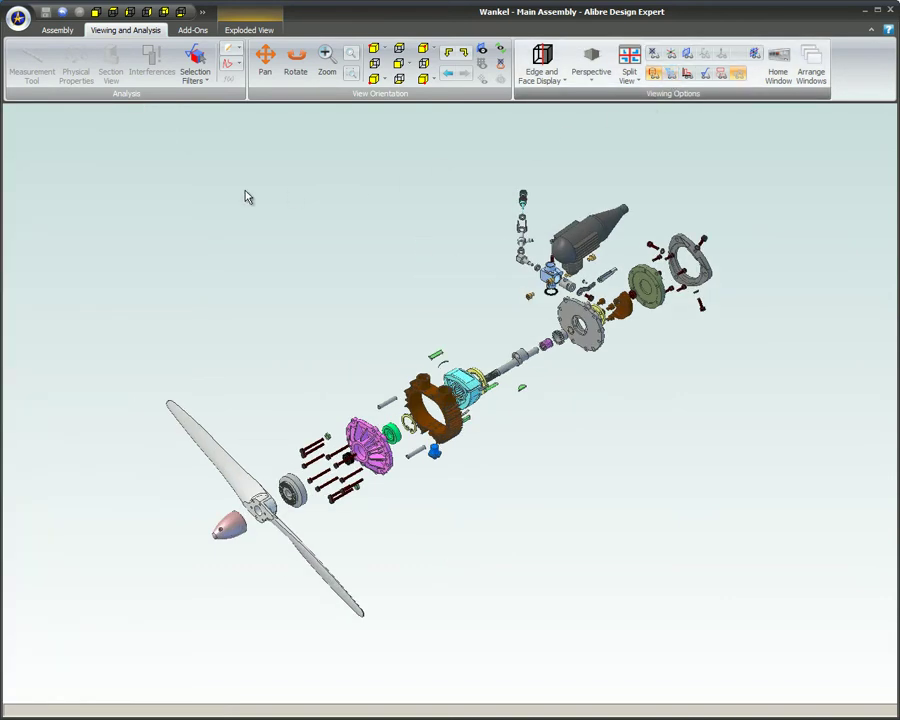
{"action": "left_click", "coordinate": [18, 20]}
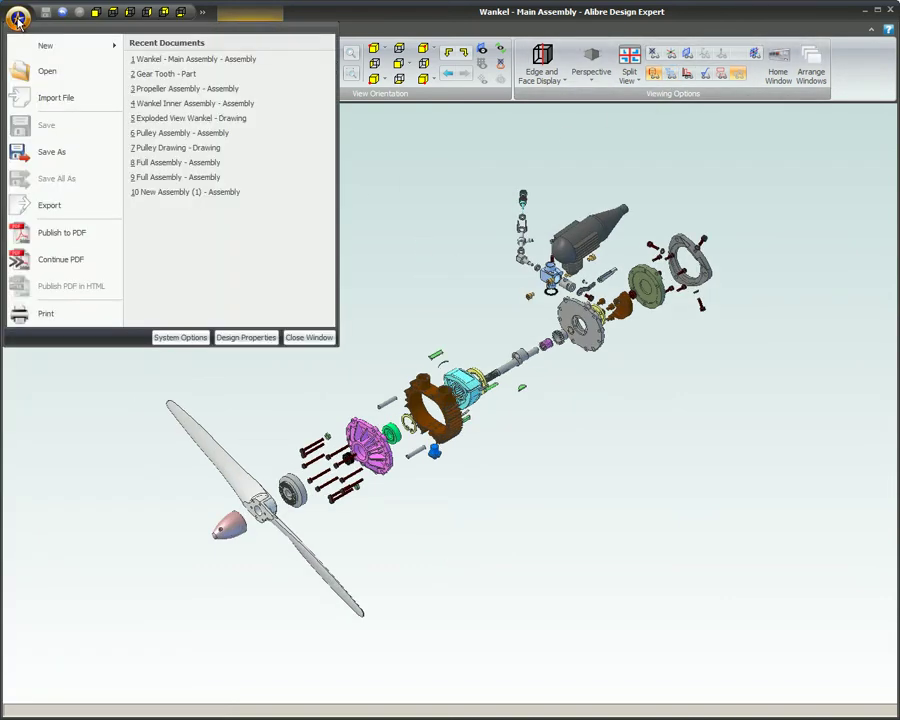
{"action": "left_click", "coordinate": [181, 337]}
{"action": "left_click", "coordinate": [422, 311]}
{"action": "left_click", "coordinate": [641, 317]}
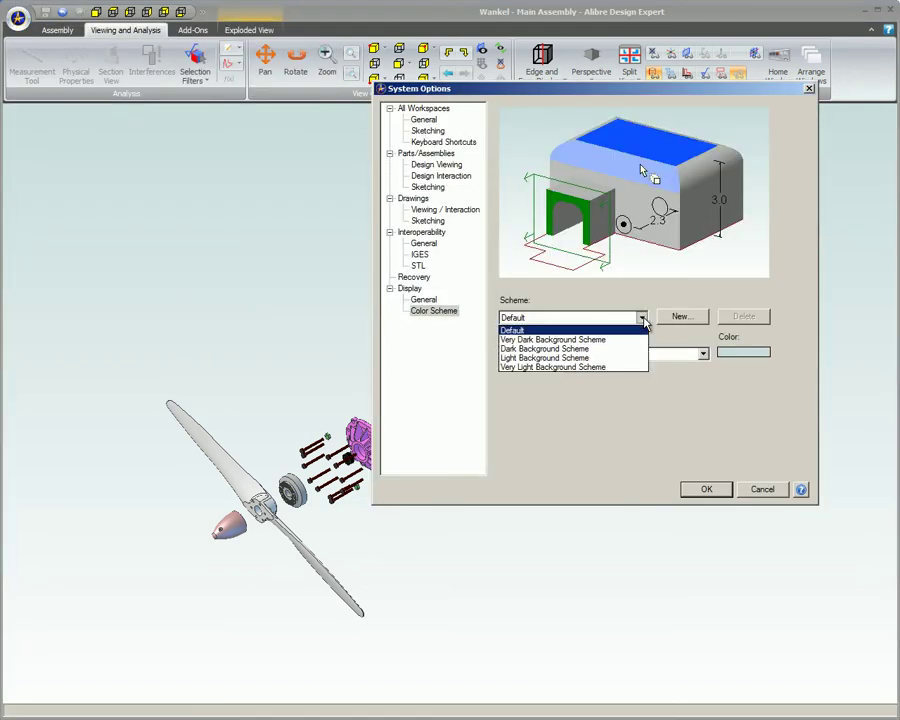
{"action": "left_click", "coordinate": [630, 367]}
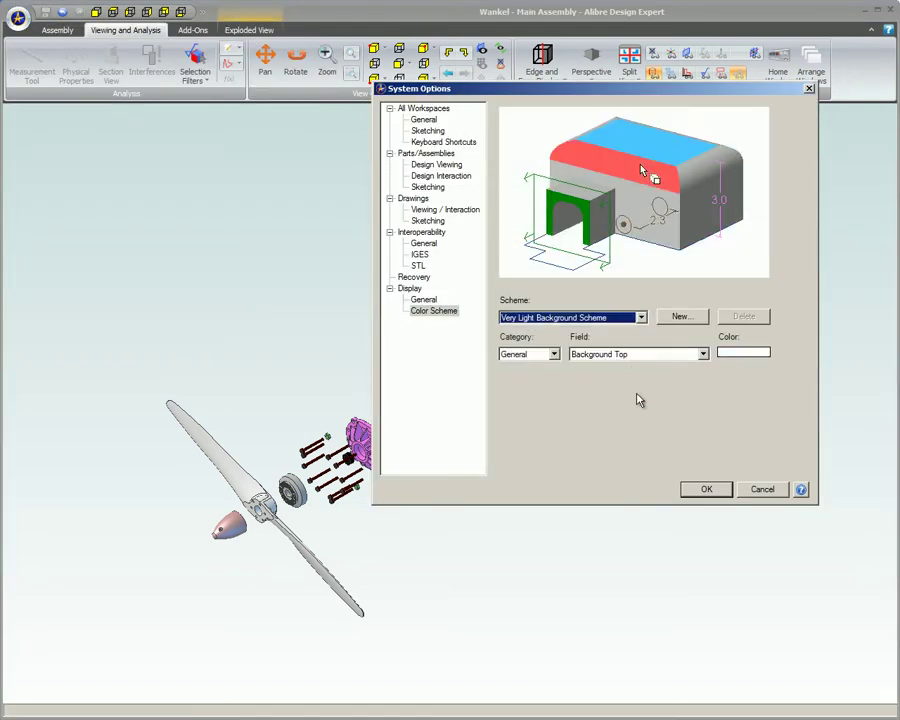
{"action": "left_click", "coordinate": [704, 487]}
{"action": "scroll", "coordinate": [462, 316], "scroll_direction": "up", "scroll_amount": 2}
{"action": "middle_click_drag", "start_coordinate": [462, 316], "coordinate": [468, 279]}
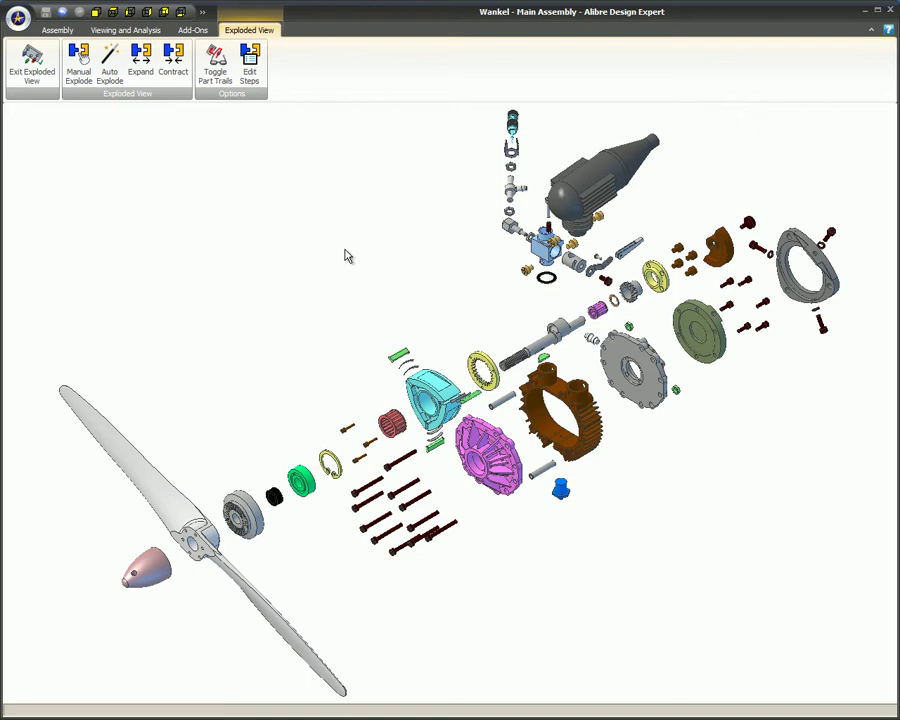
- Launch Publish to PDF and choose a 3D explosion template on the 3D Model page
{"action": "left_click", "coordinate": [18, 19]}
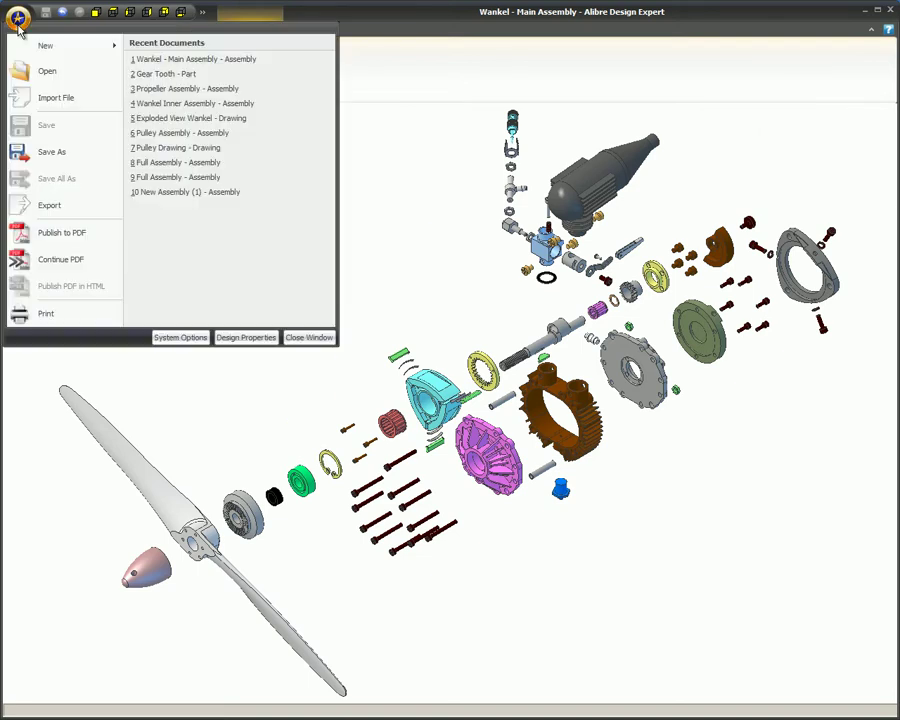
{"action": "left_click", "coordinate": [86, 239]}
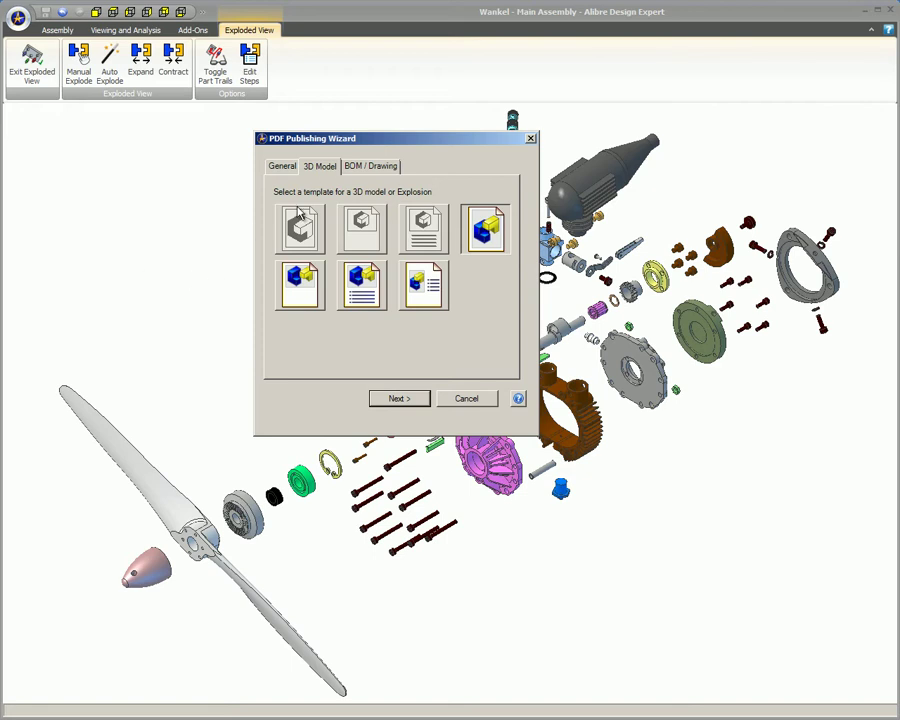
{"action": "left_click", "coordinate": [366, 296]}
{"action": "left_click", "coordinate": [404, 398]}
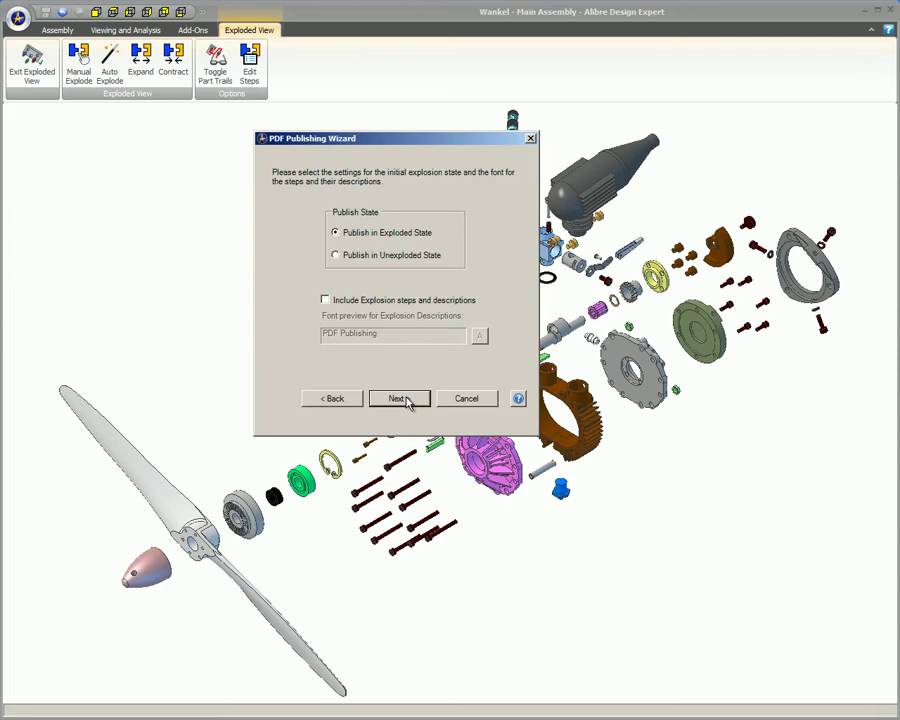
- Choose Publish in Unexploded State and include explosion steps and descriptions, keeping the default font
{"action": "left_click", "coordinate": [336, 256]}
{"action": "left_click", "coordinate": [325, 301]}
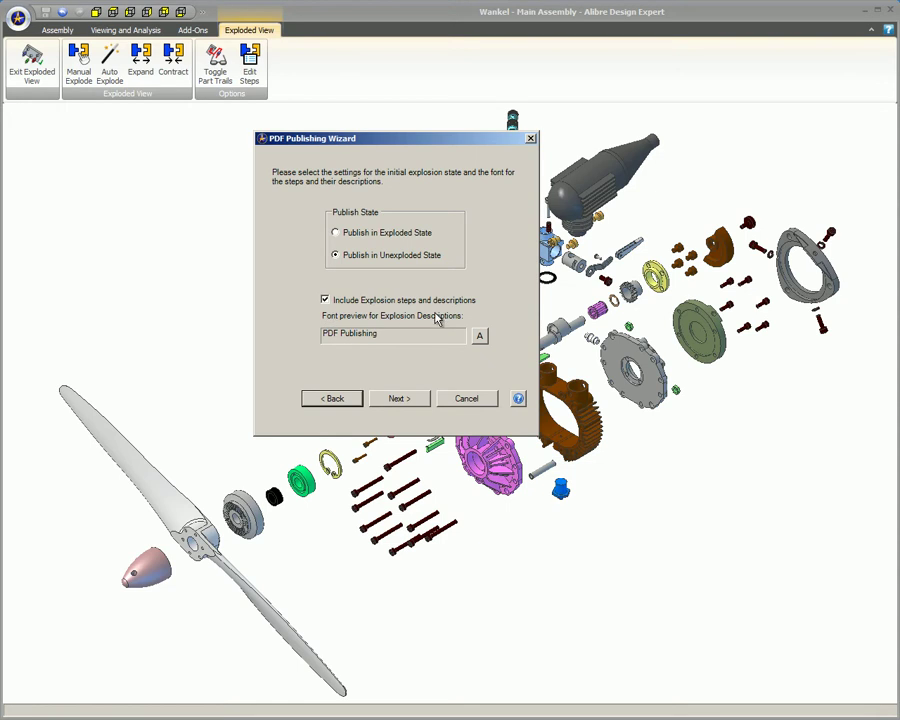
{"action": "left_click", "coordinate": [480, 337]}
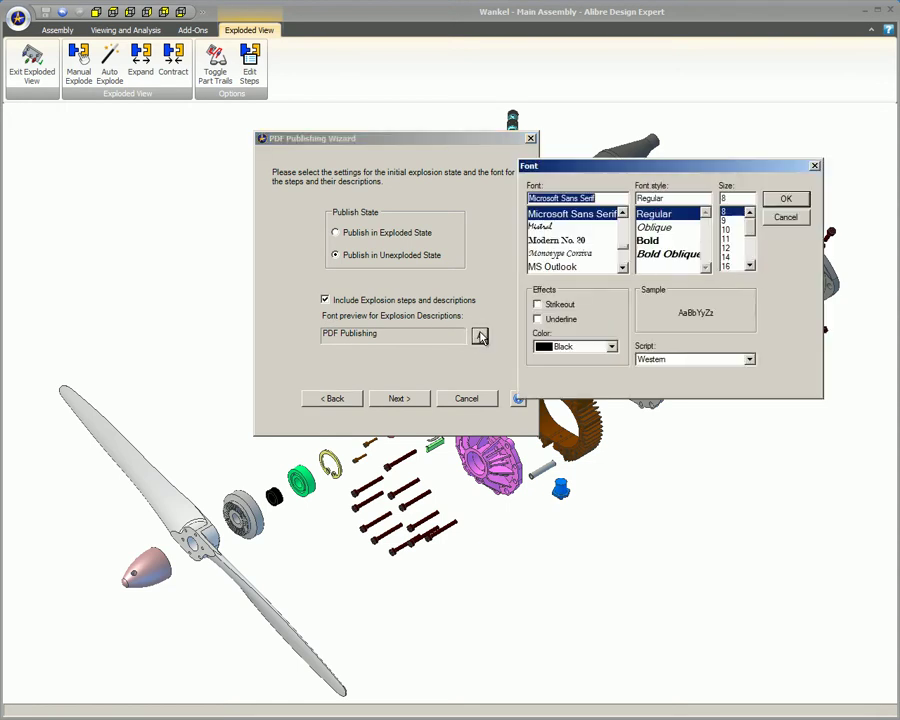
{"action": "left_click", "coordinate": [786, 218]}
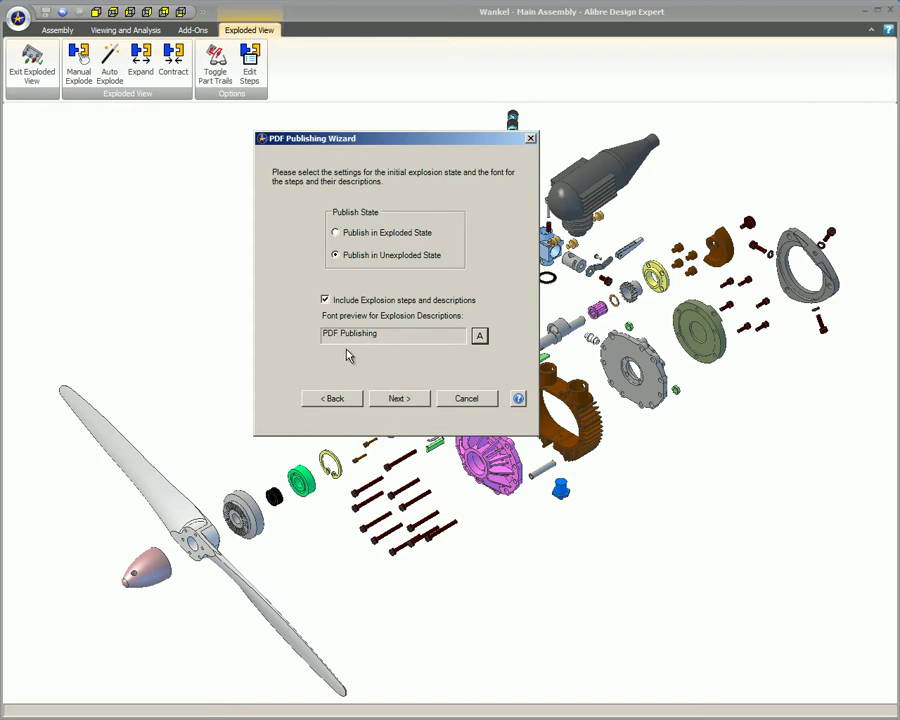
{"action": "left_click", "coordinate": [400, 400]}
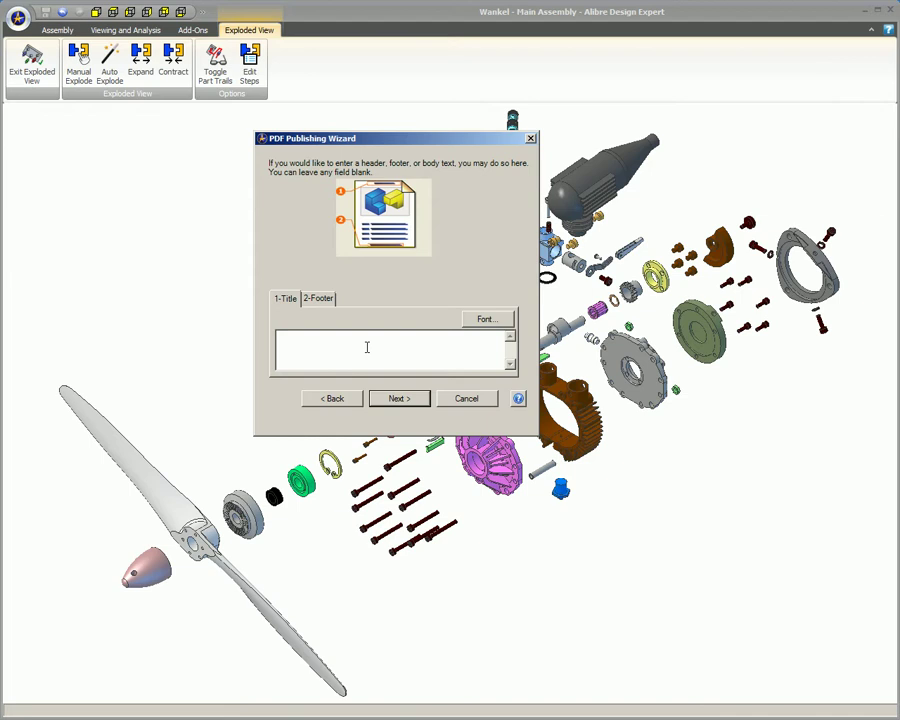
- Leave the 1-Title and 2-Footer text blank with the default Verdana 10 font
{"action": "left_click", "coordinate": [483, 319]}
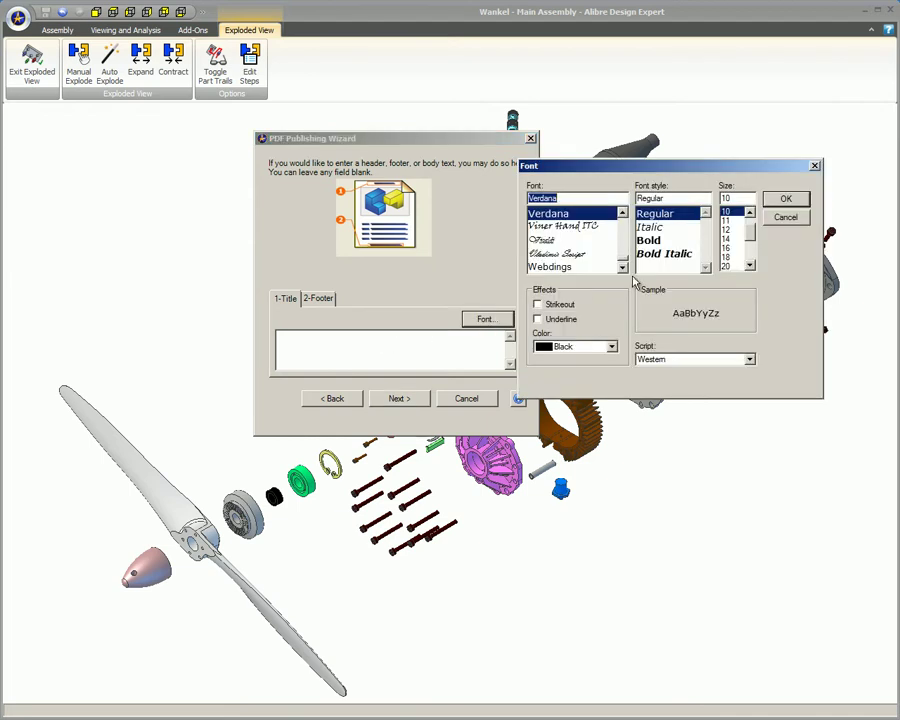
{"action": "left_click", "coordinate": [785, 217]}
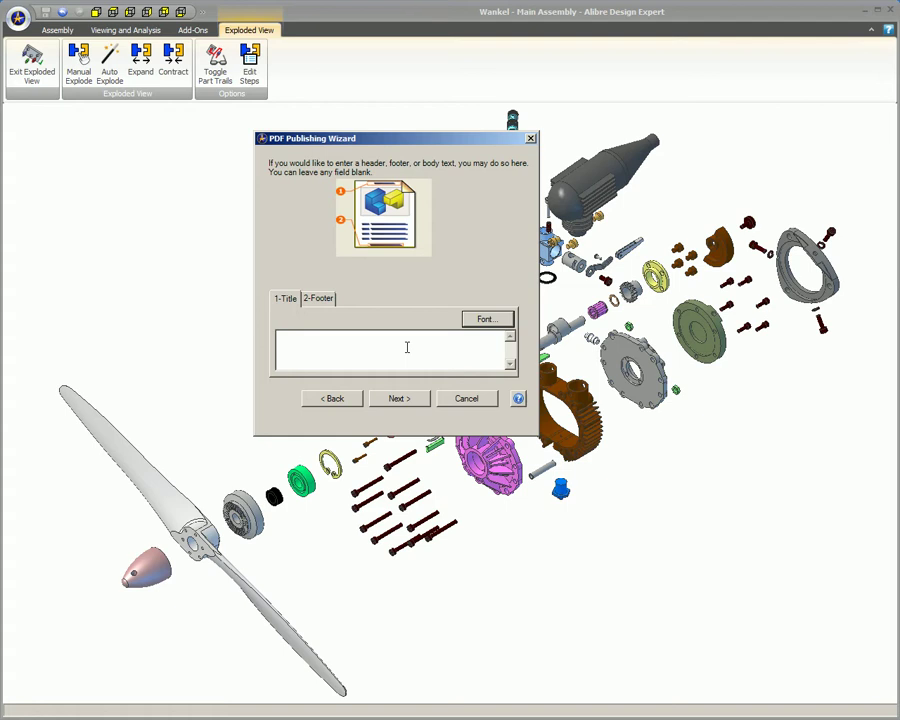
{"action": "left_click", "coordinate": [375, 348]}
{"action": "left_click", "coordinate": [317, 299]}
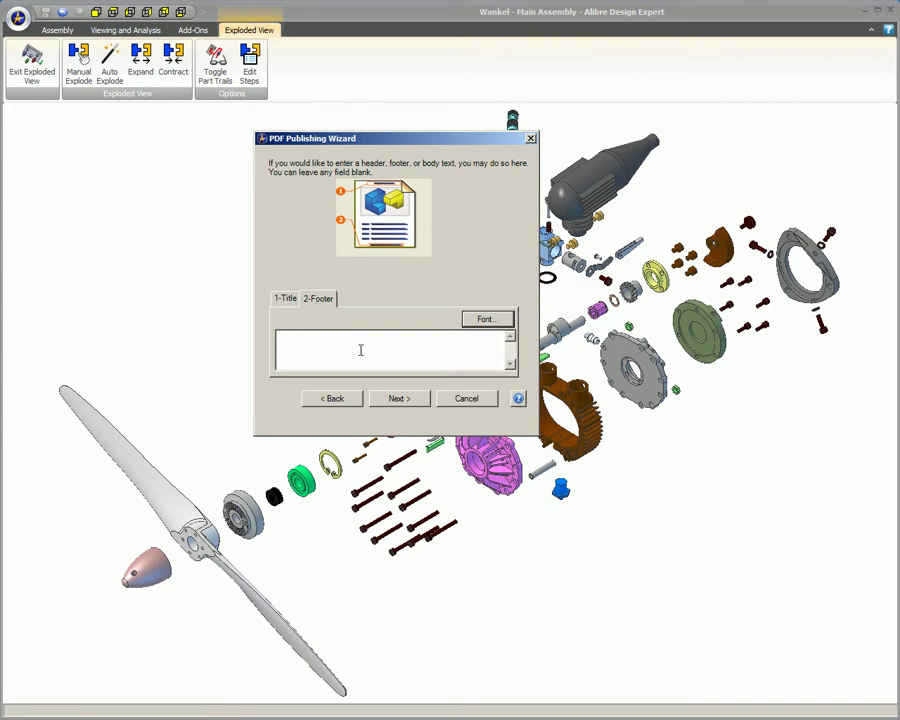
{"action": "left_click", "coordinate": [482, 320]}
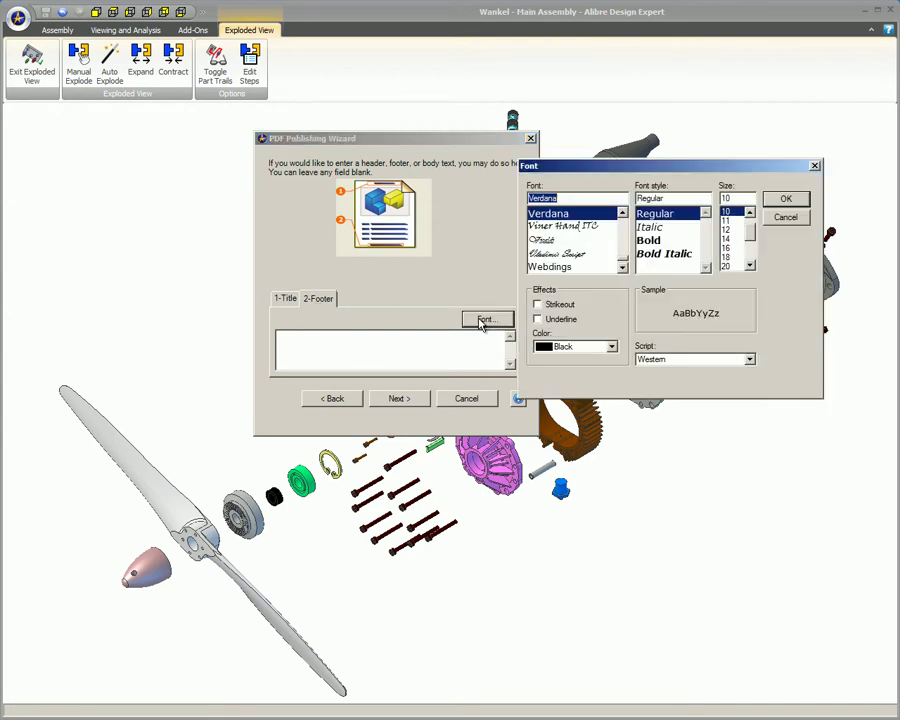
{"action": "left_click", "coordinate": [785, 218]}
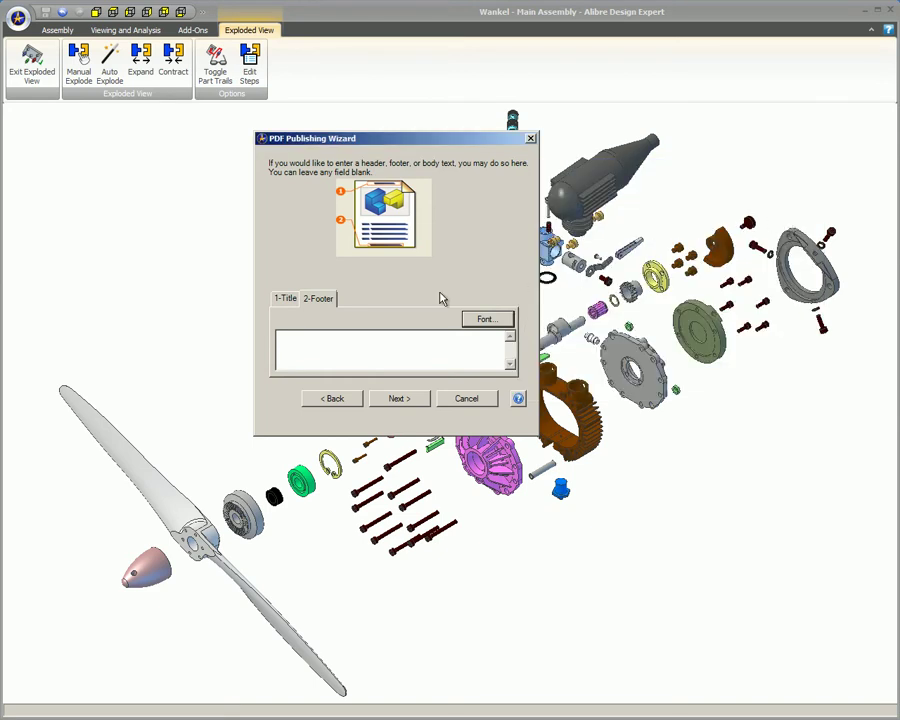
{"action": "left_click", "coordinate": [279, 298]}
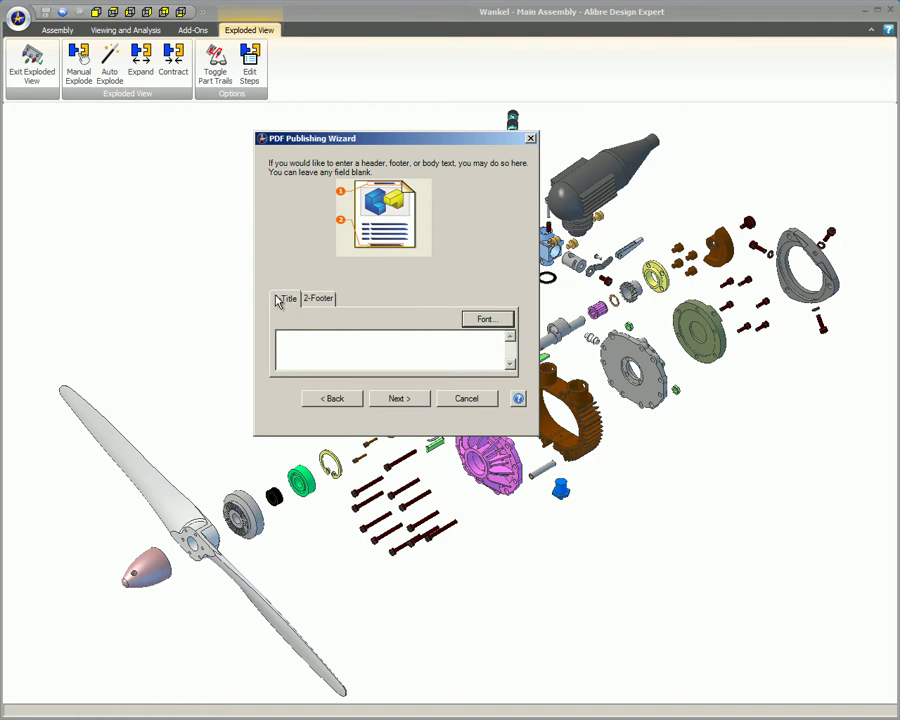
- Tick the Isometric (-X, +Y, +Z) view in the Views Found list
{"action": "left_click", "coordinate": [412, 400]}
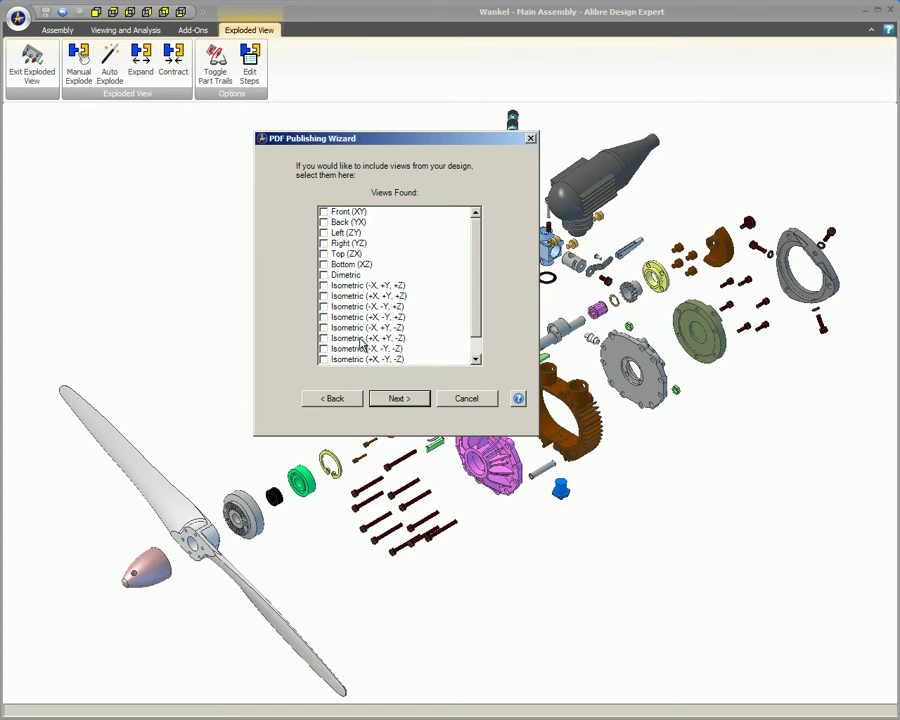
{"action": "left_click", "coordinate": [323, 286]}
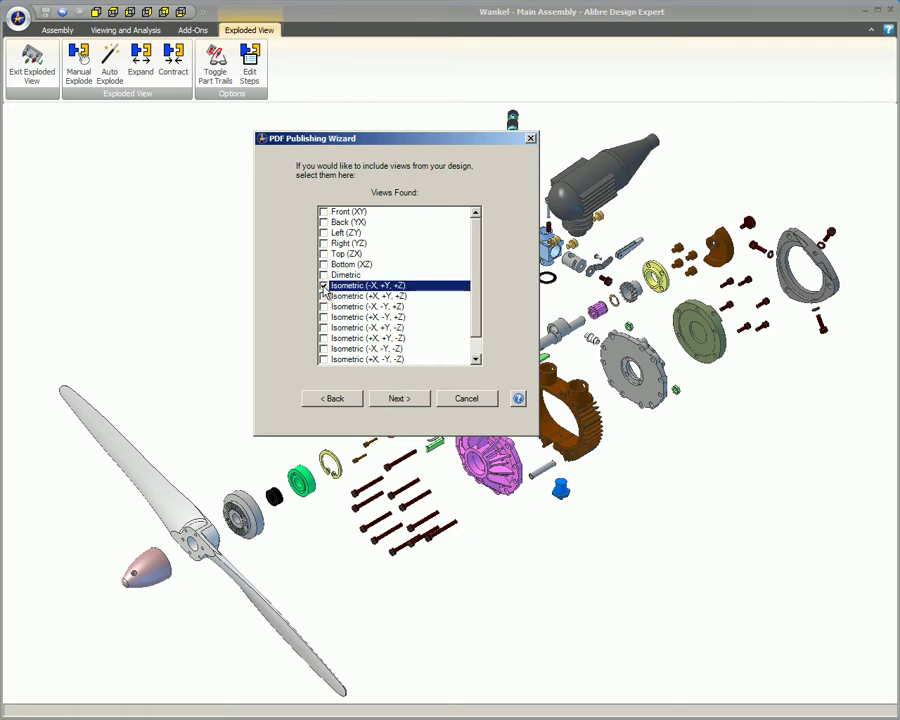
{"action": "left_click", "coordinate": [398, 397]}
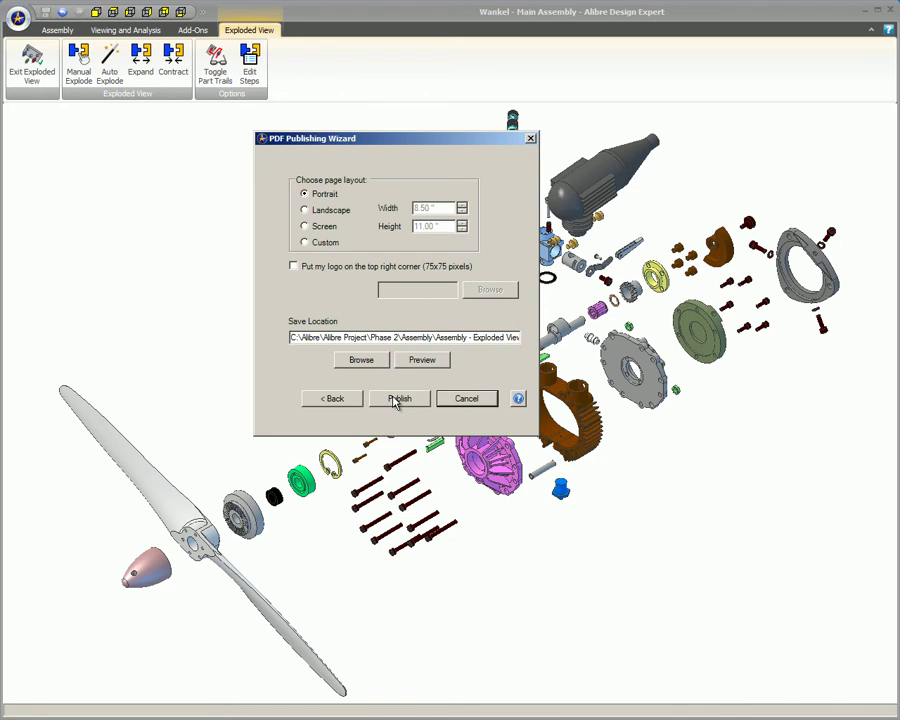
- Keep a Portrait page with no logo and preview the 3D PDF in Adobe Reader
{"action": "left_click", "coordinate": [305, 209]}
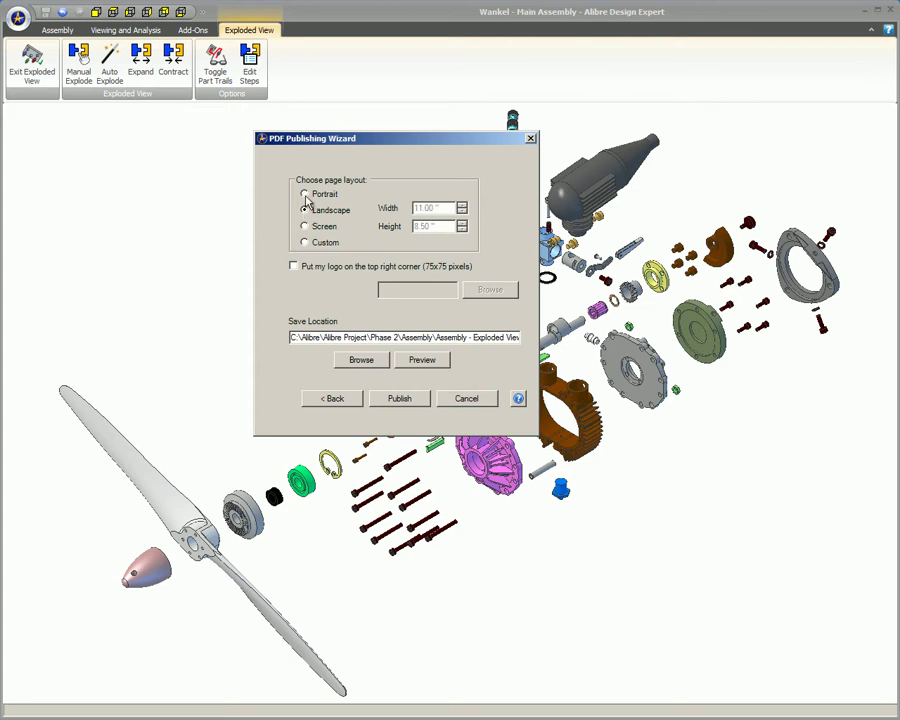
{"action": "left_click", "coordinate": [305, 195]}
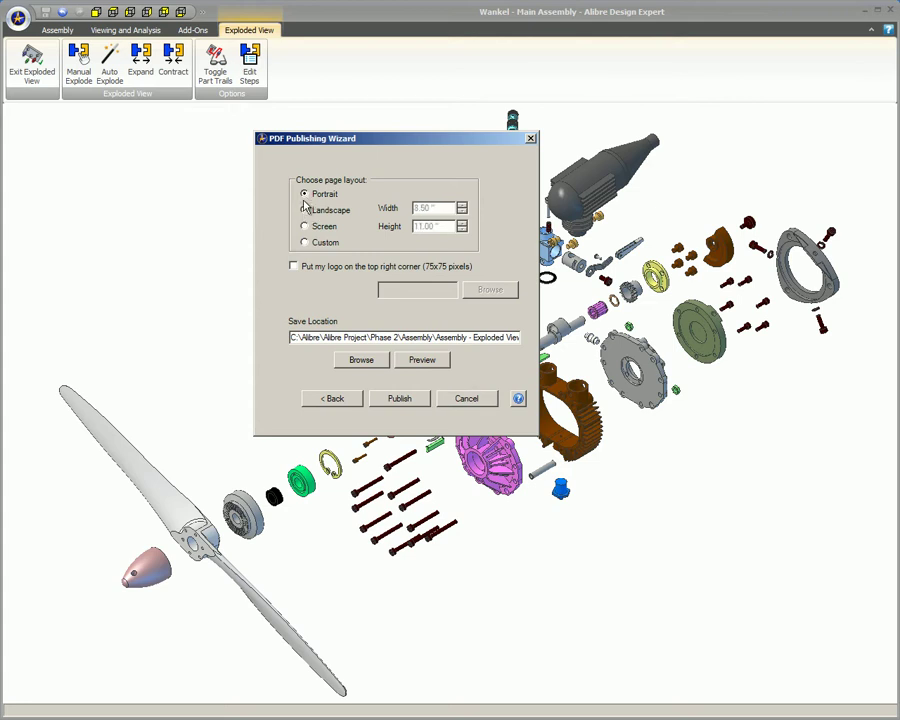
{"action": "left_click", "coordinate": [294, 266]}
{"action": "left_click", "coordinate": [294, 267]}
{"action": "left_click", "coordinate": [428, 362]}
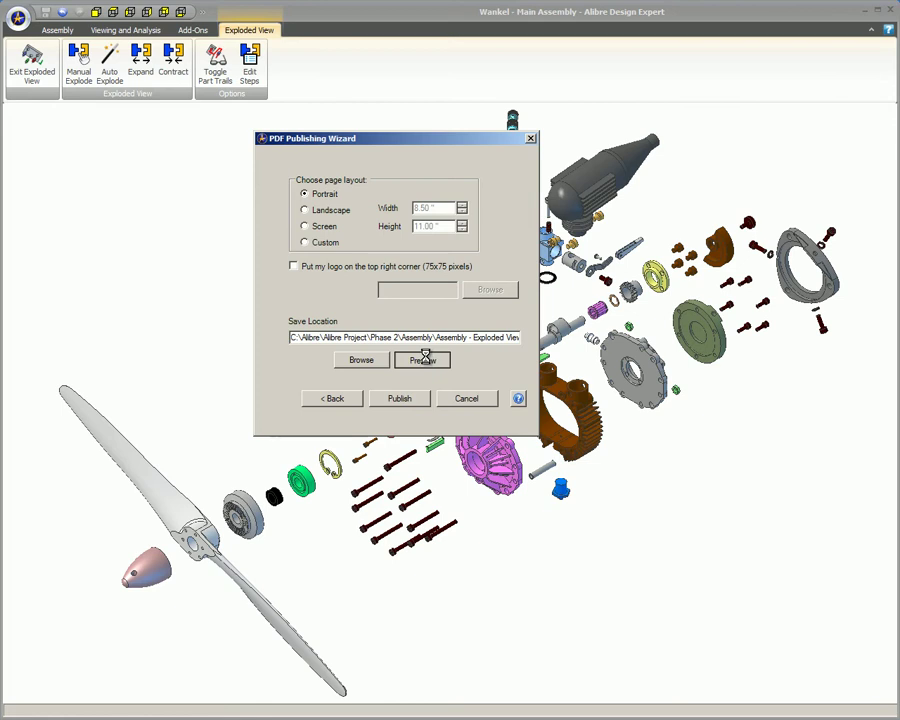
{"action": "left_click", "coordinate": [428, 360]}
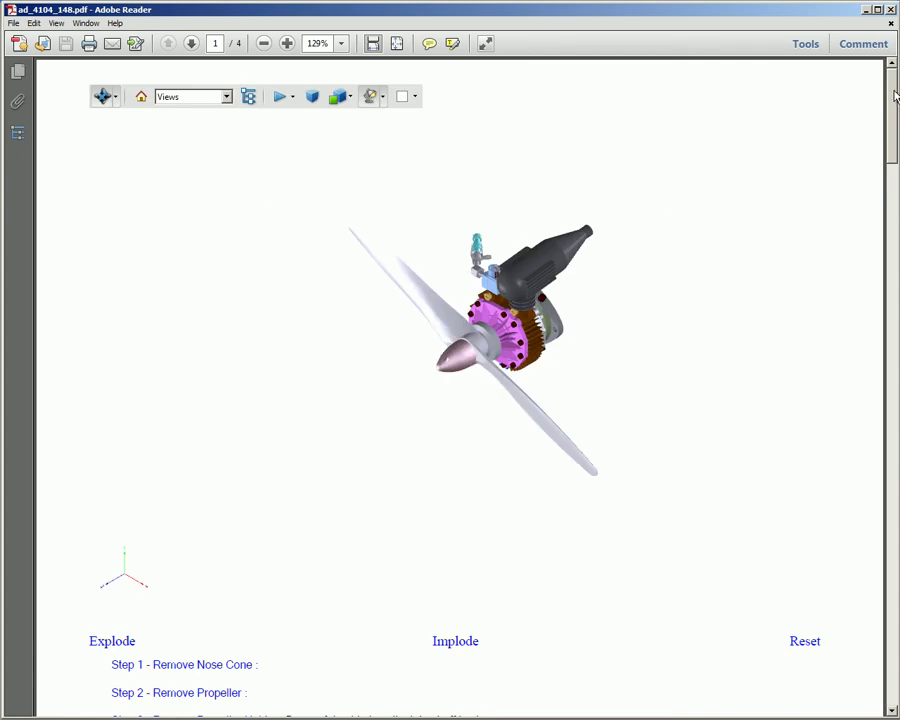
- Scroll to the step list and play Step 1 - Remove Nose Cone
{"action": "left_click_drag", "start_coordinate": [895, 95], "coordinate": [893, 124]}
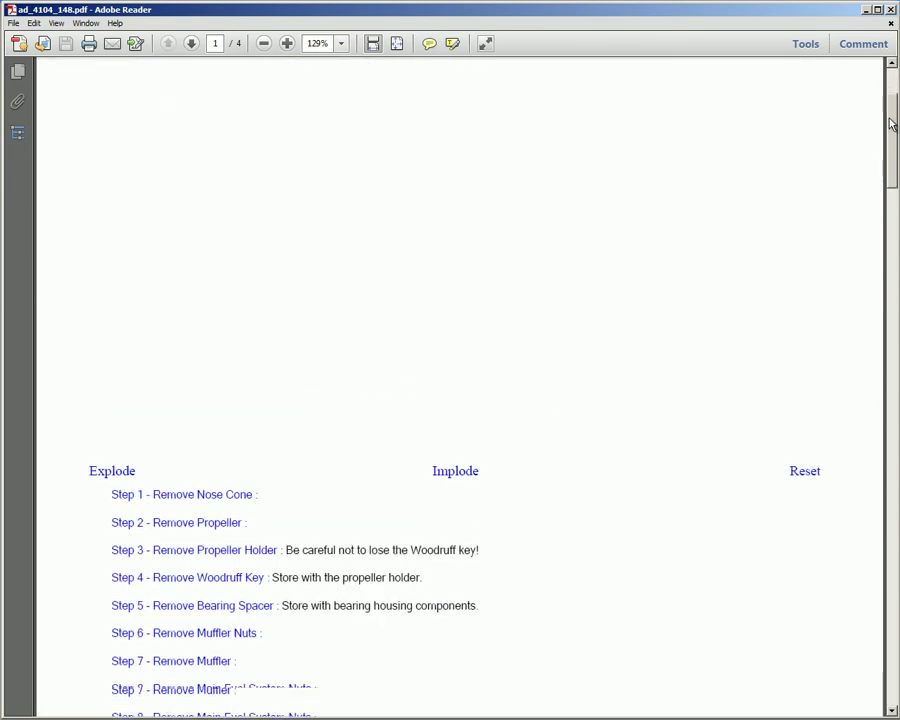
{"action": "left_click", "coordinate": [181, 485]}
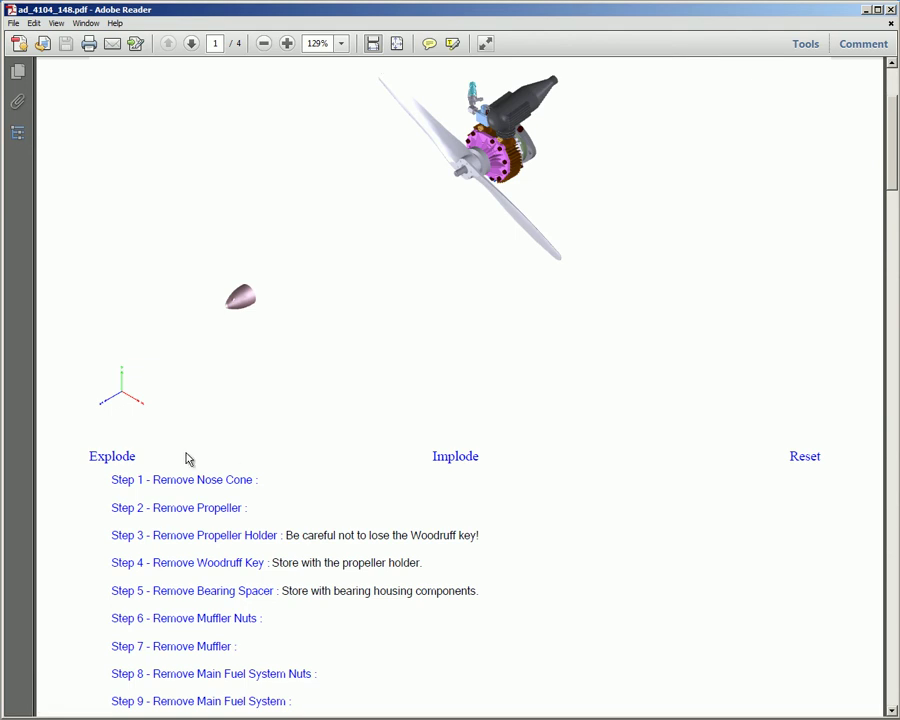
- Play Explode, reset the engine to assembled, then play Explode again
{"action": "left_click", "coordinate": [115, 458]}
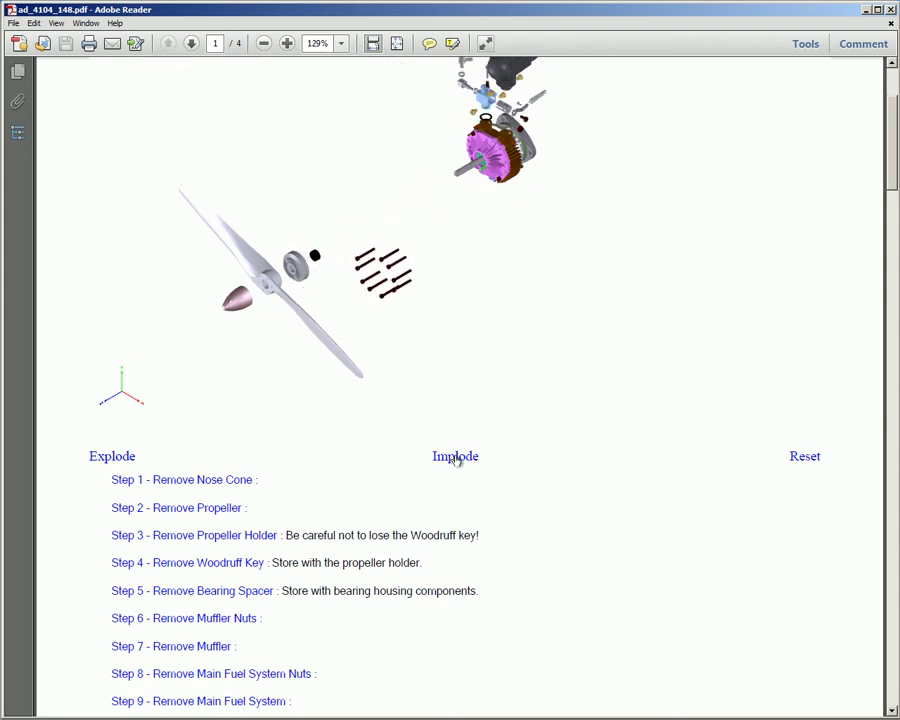
{"action": "left_click", "coordinate": [798, 458]}
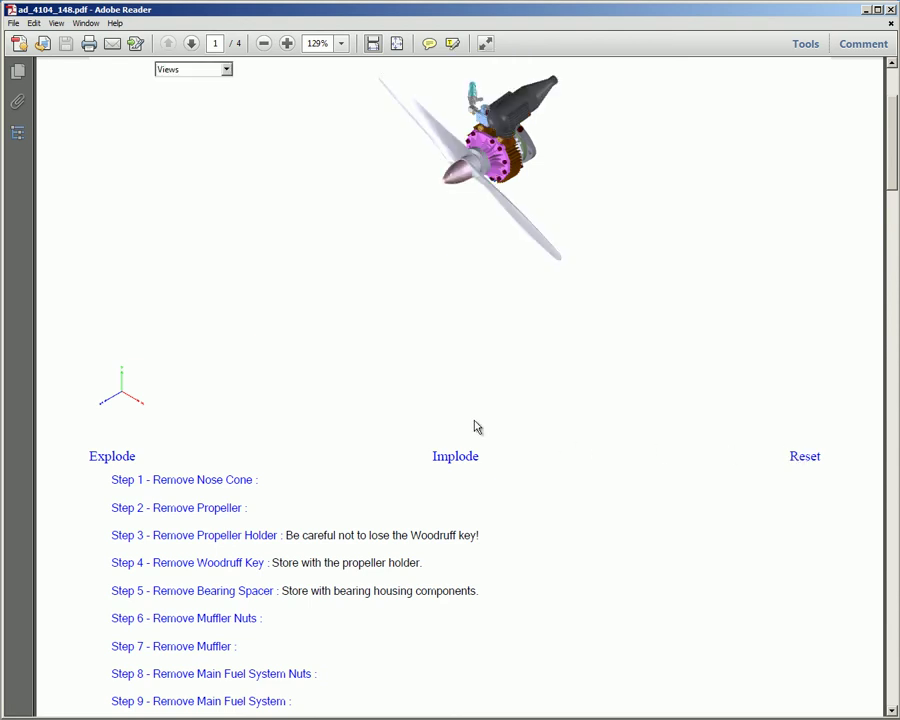
{"action": "mouse_move", "coordinate": [883, 135]}
{"action": "left_mouse_down"}
{"action": "mouse_move", "coordinate": [884, 207]}
{"action": "mouse_move", "coordinate": [880, 114]}
{"action": "left_mouse_up"}
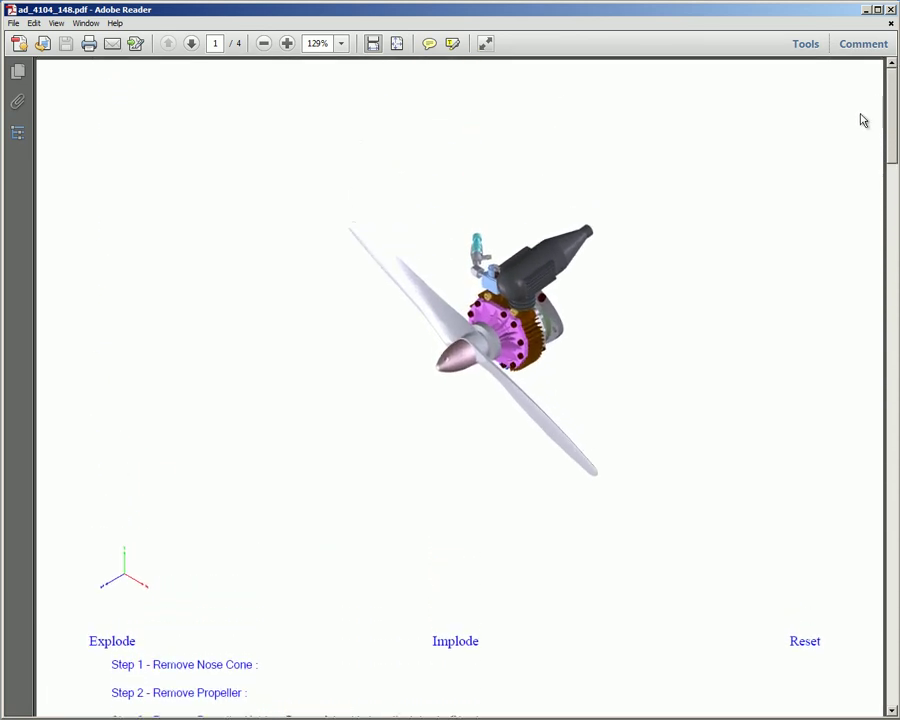
{"action": "left_click", "coordinate": [110, 641]}
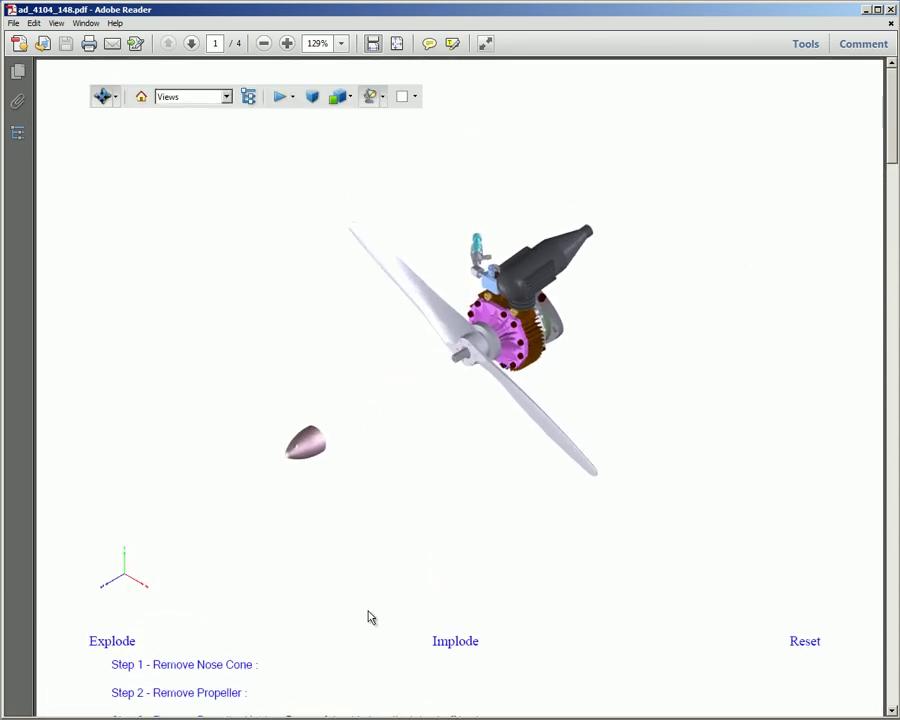